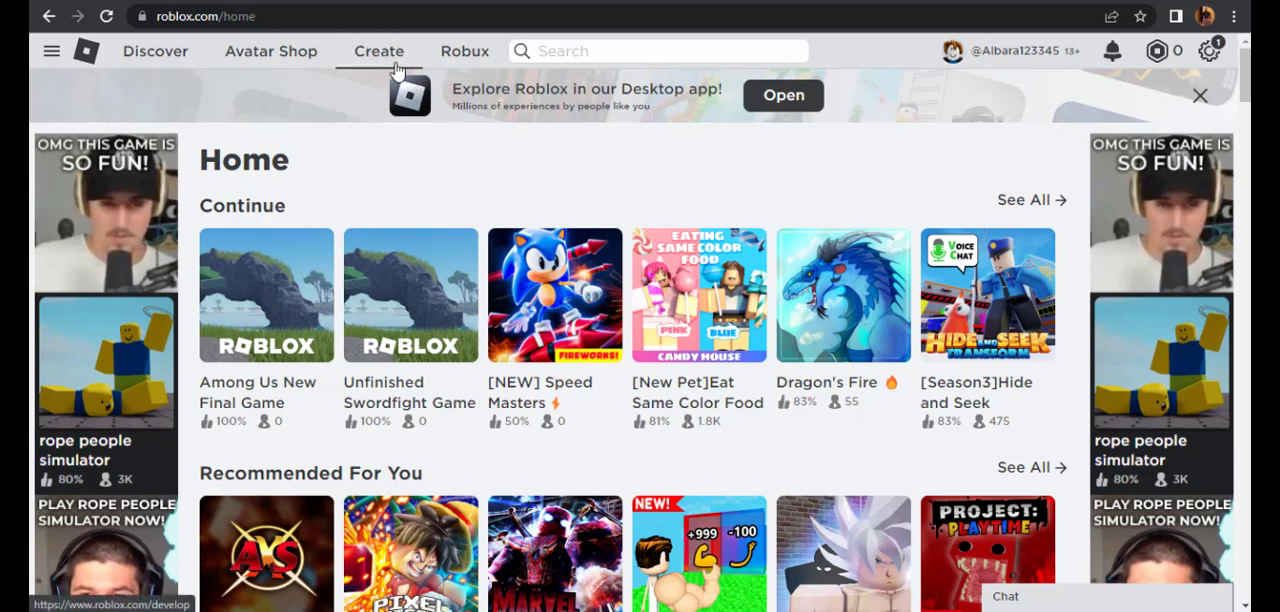
- Go to Roblox's Create page, open Roblox Studio and start a new place from the Baseplate template
left_click(397, 60)
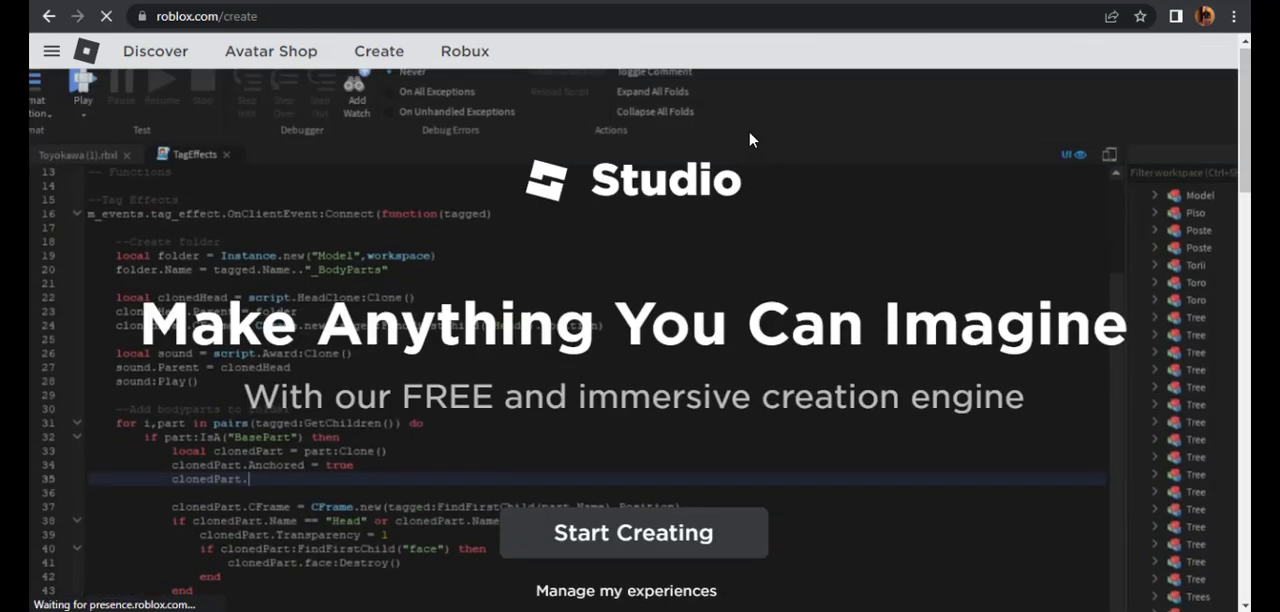
scroll(662, 228, "down", 1)
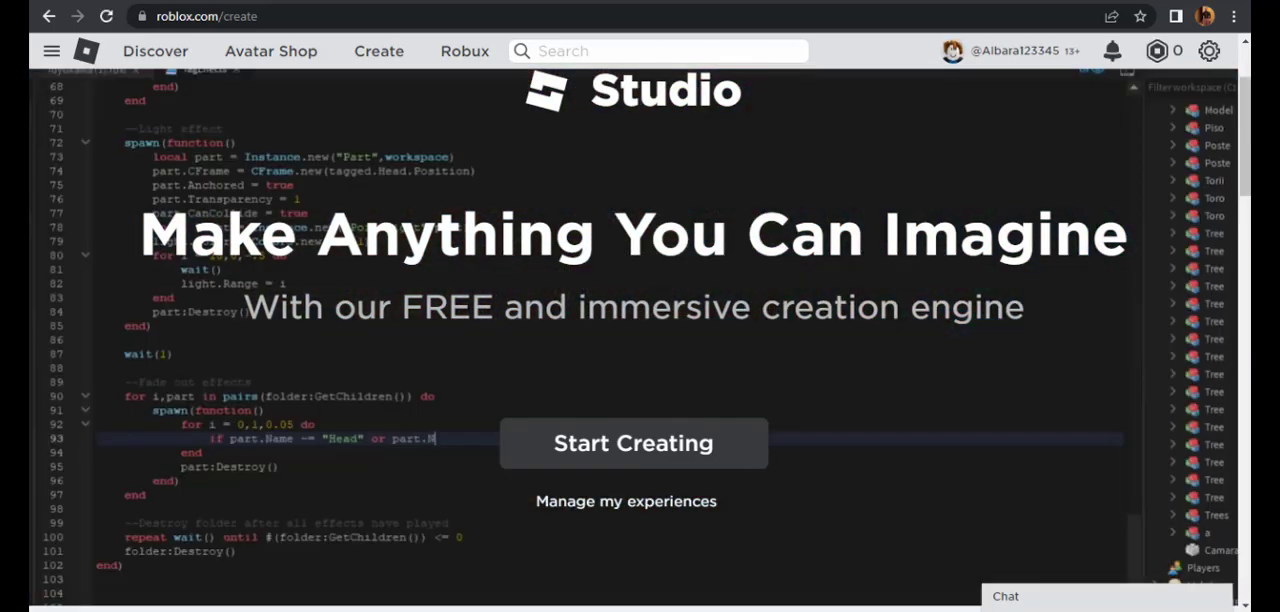
left_click(828, 573)
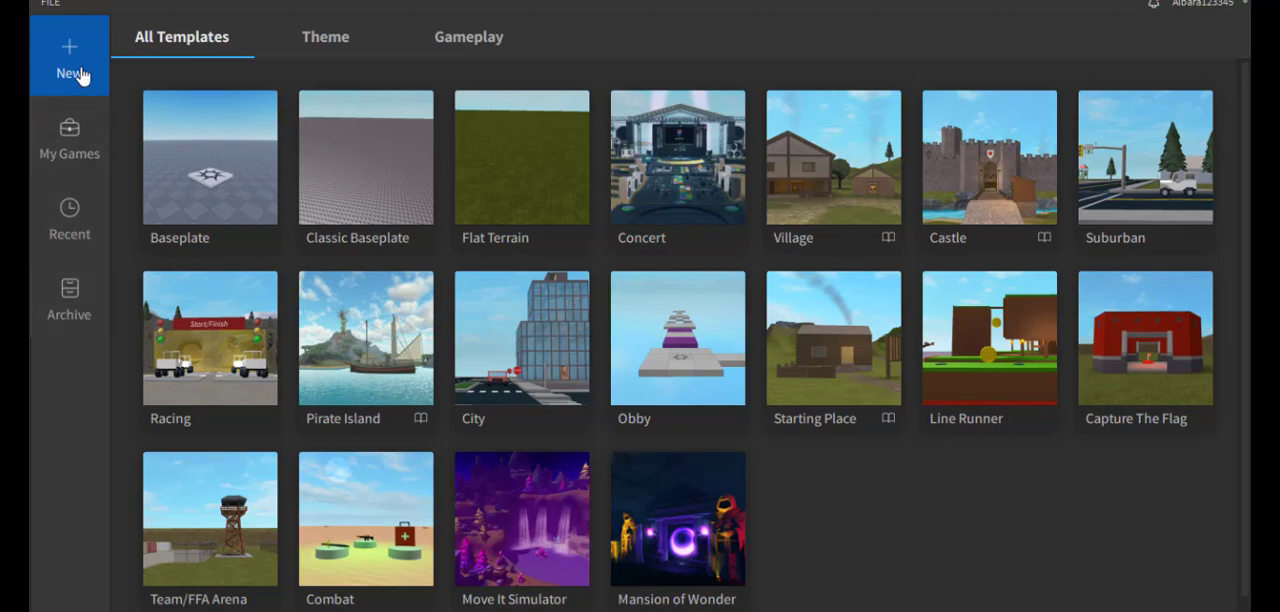
left_click(224, 191)
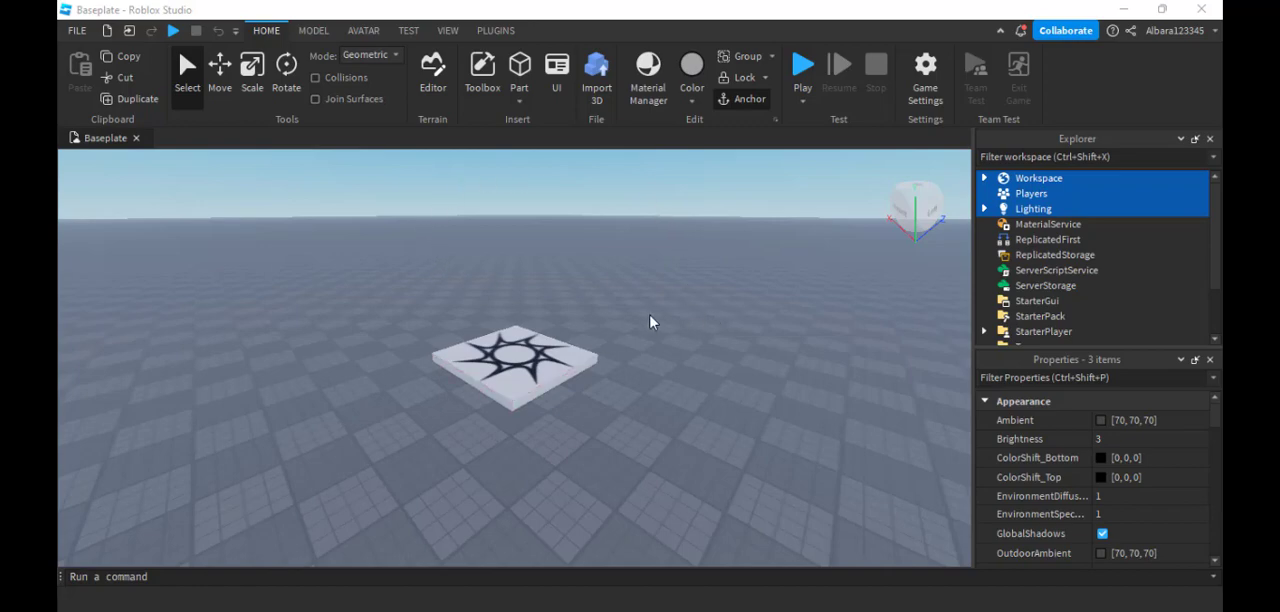
- Delete the Baseplate part from the Workspace, leaving the SpawnLocation in place
left_click(616, 346)
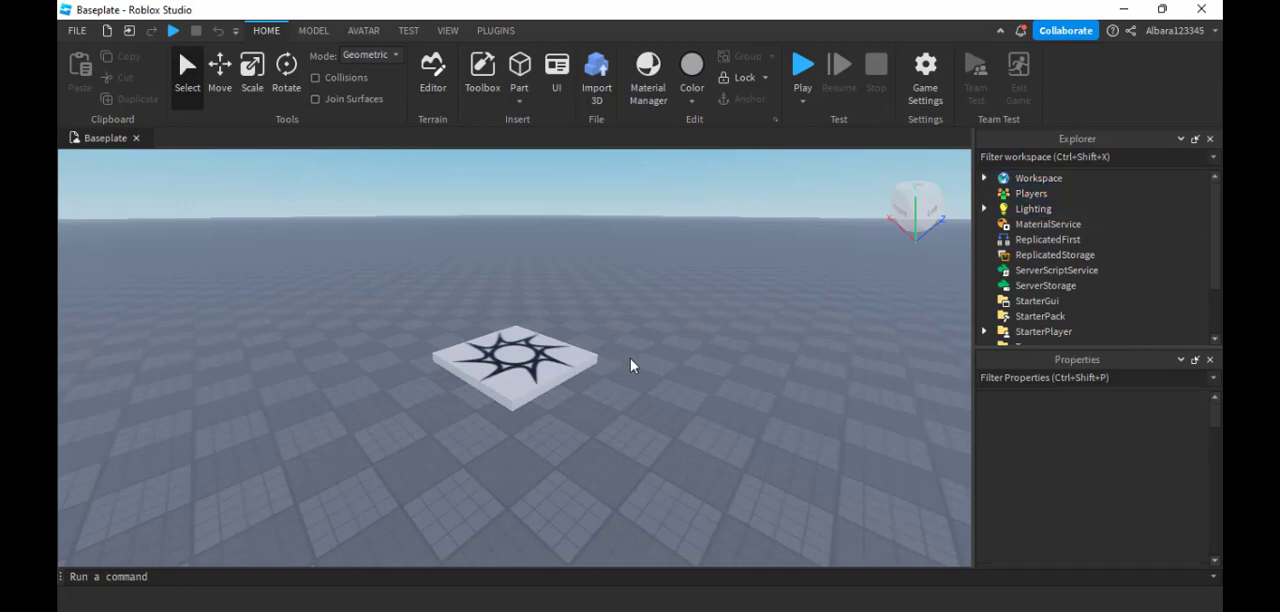
scroll(630, 366, "down", 10)
right_click_drag(746, 340, 745, 338)
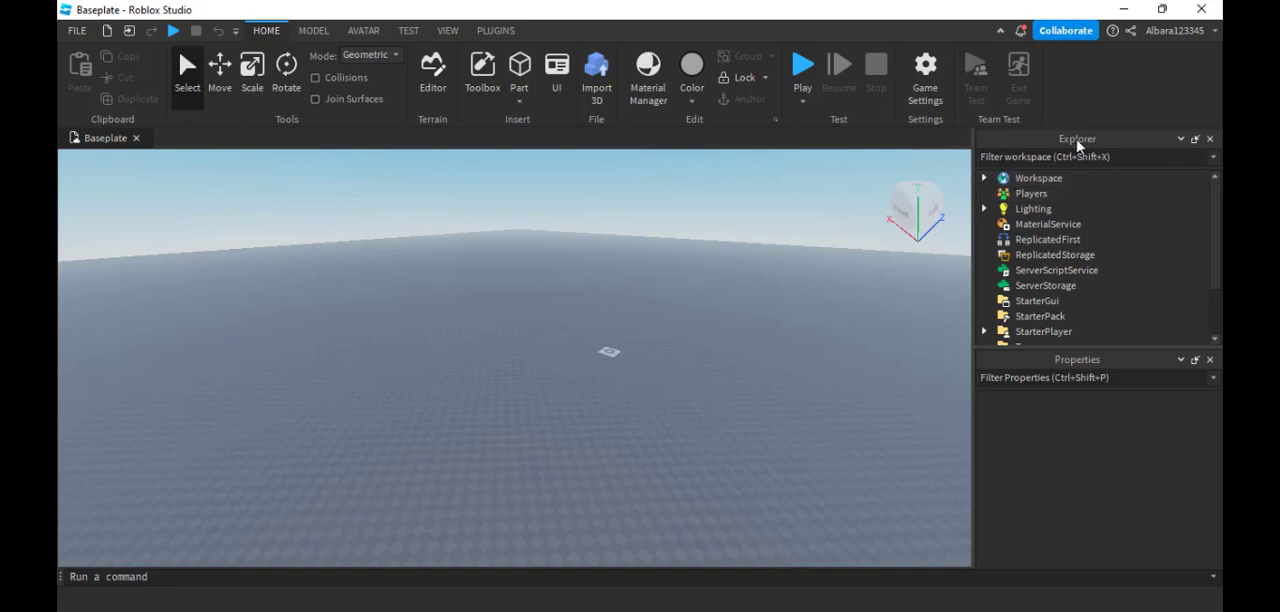
left_click(984, 179)
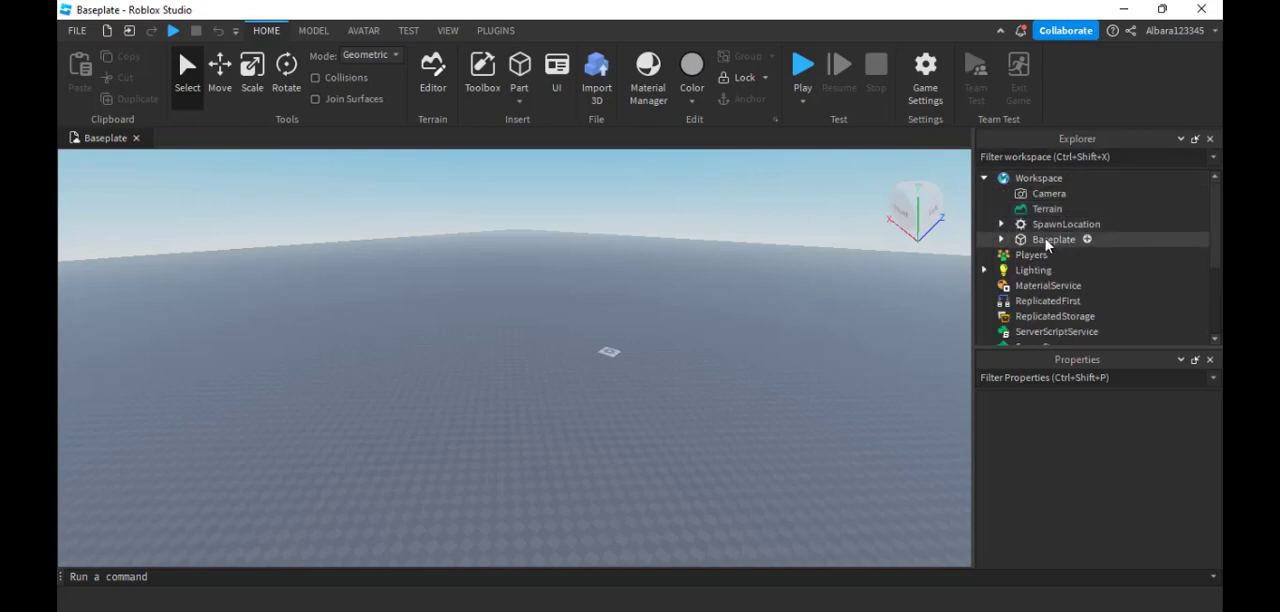
left_click(1045, 242)
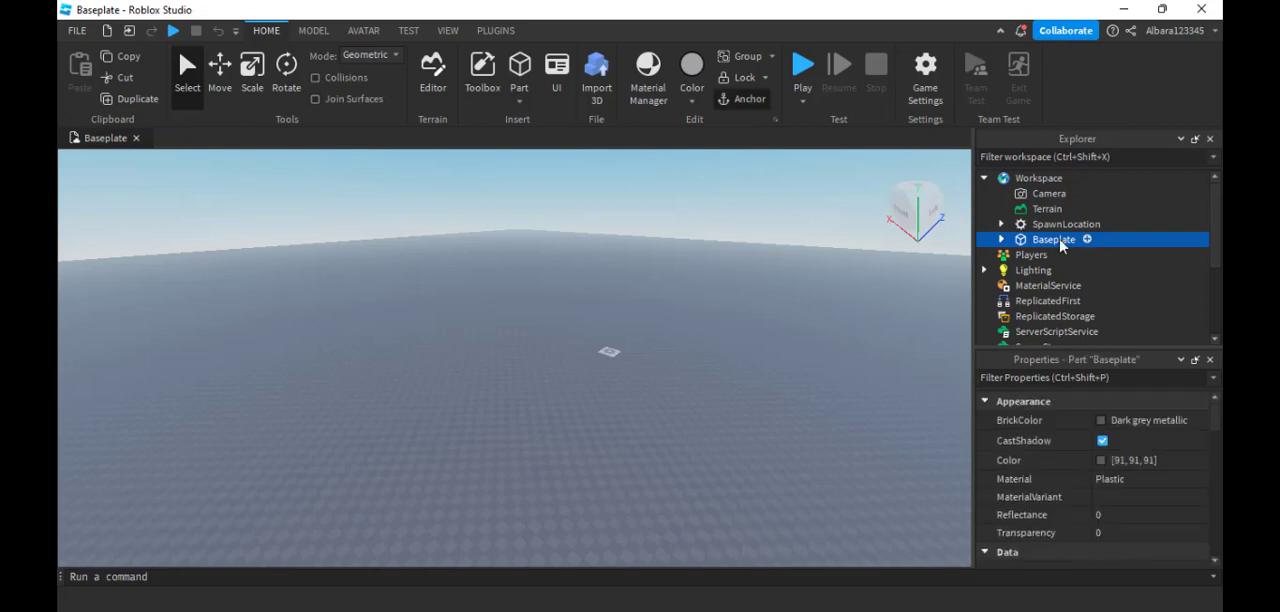
key("Delete")
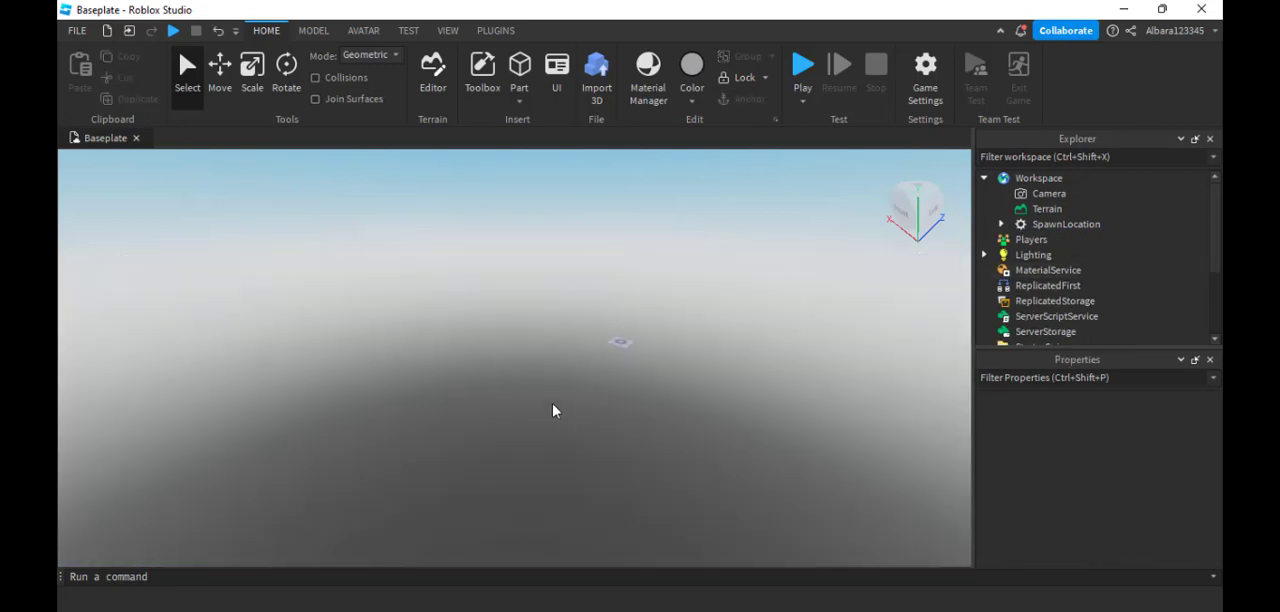
- Insert a default block part into the Workspace near the spawn location
scroll(660, 345, "up", 3)
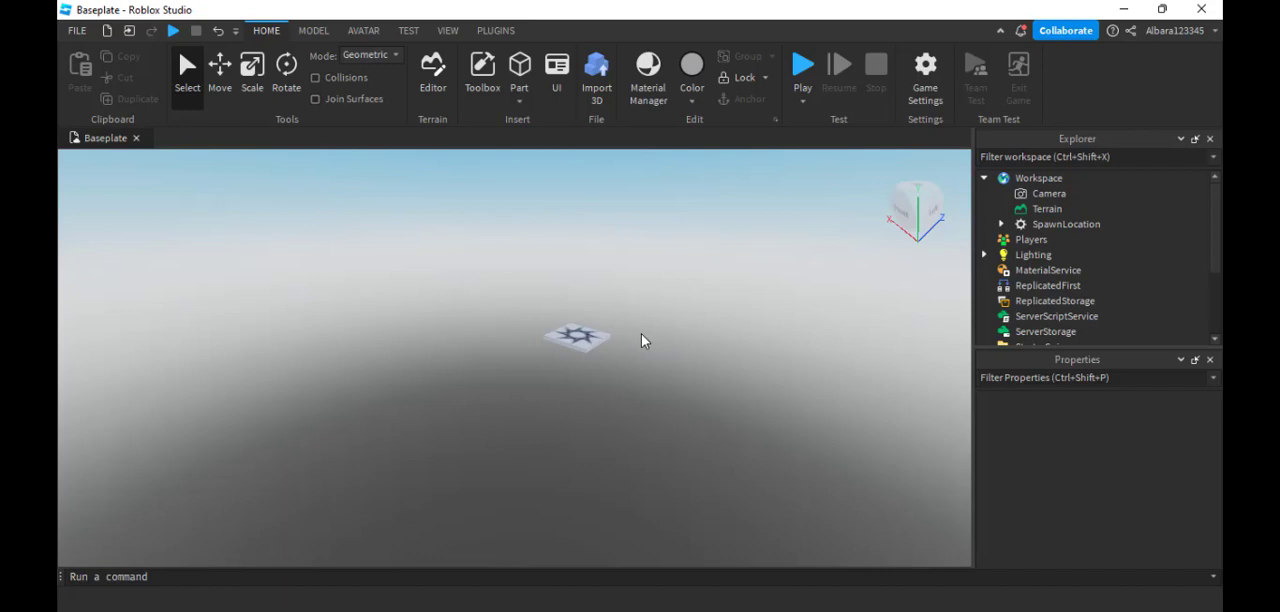
scroll(600, 352, "up", 4)
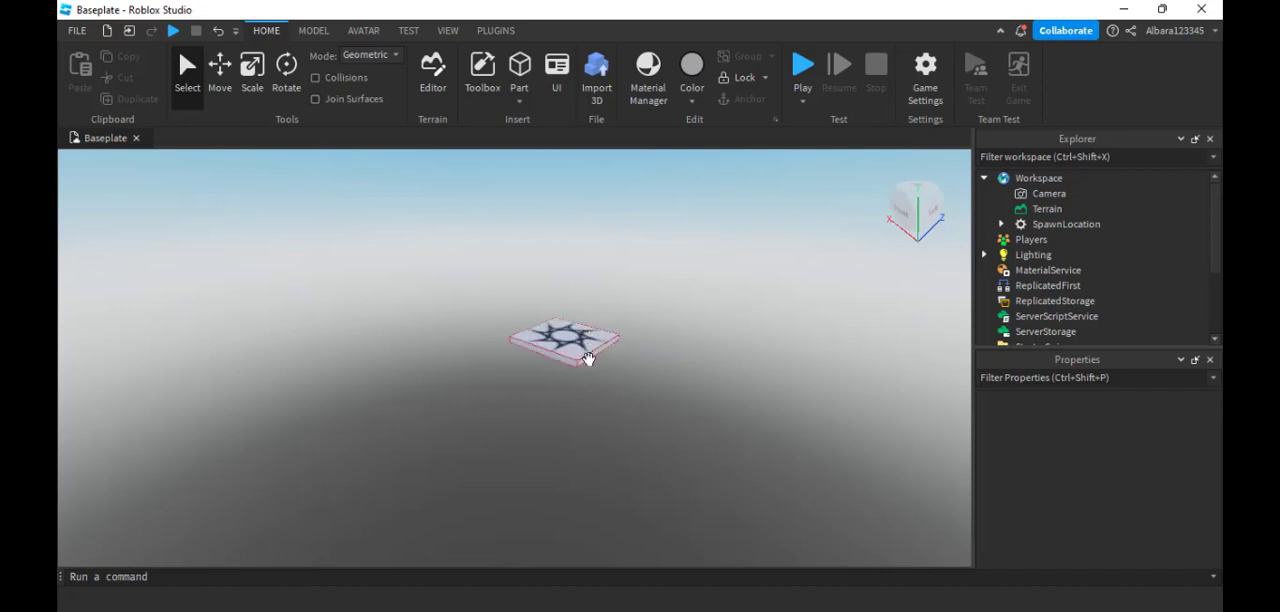
scroll(520, 310, "down", 4)
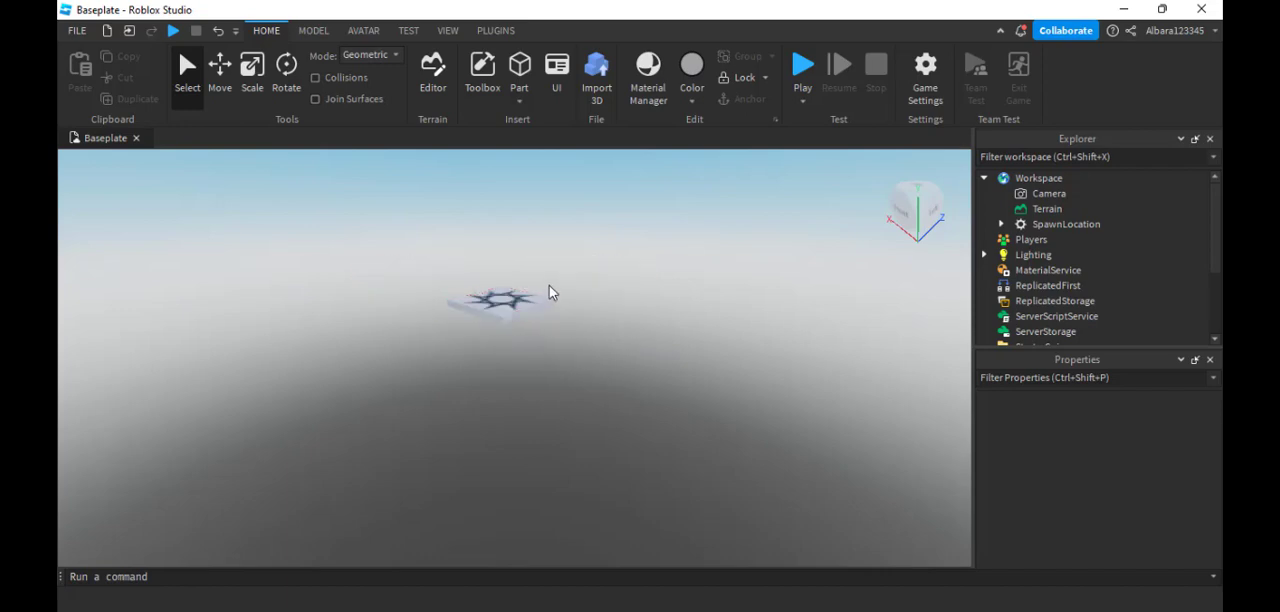
right_click_drag(549, 285, 558, 260)
scroll(551, 281, "up", 3)
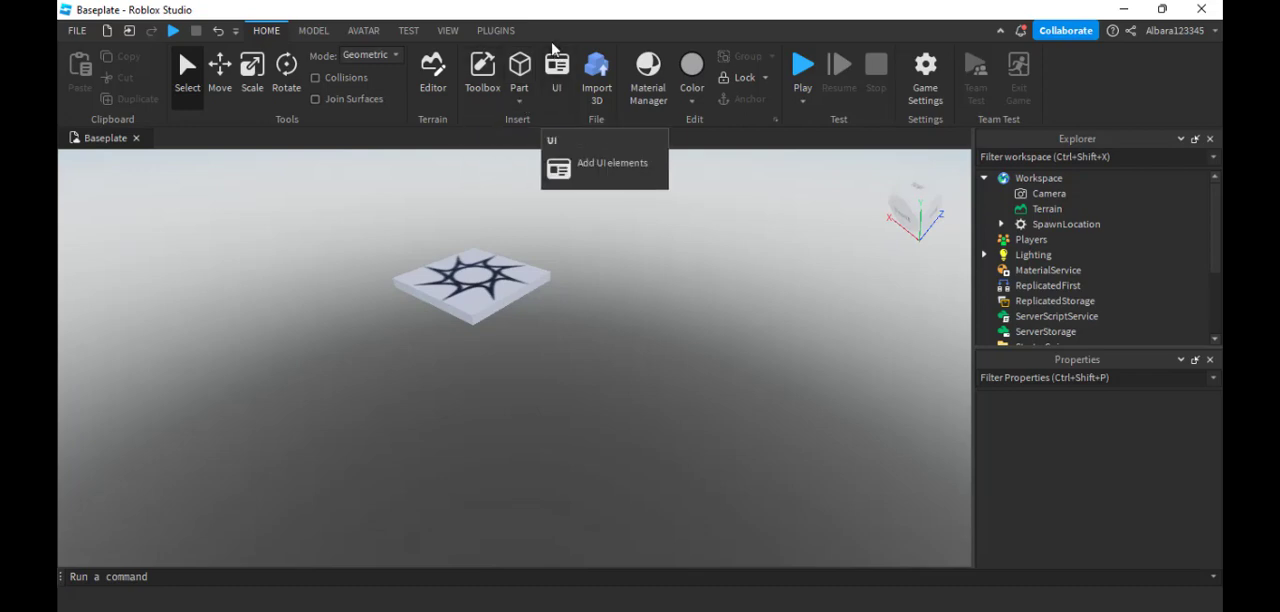
left_click(520, 103)
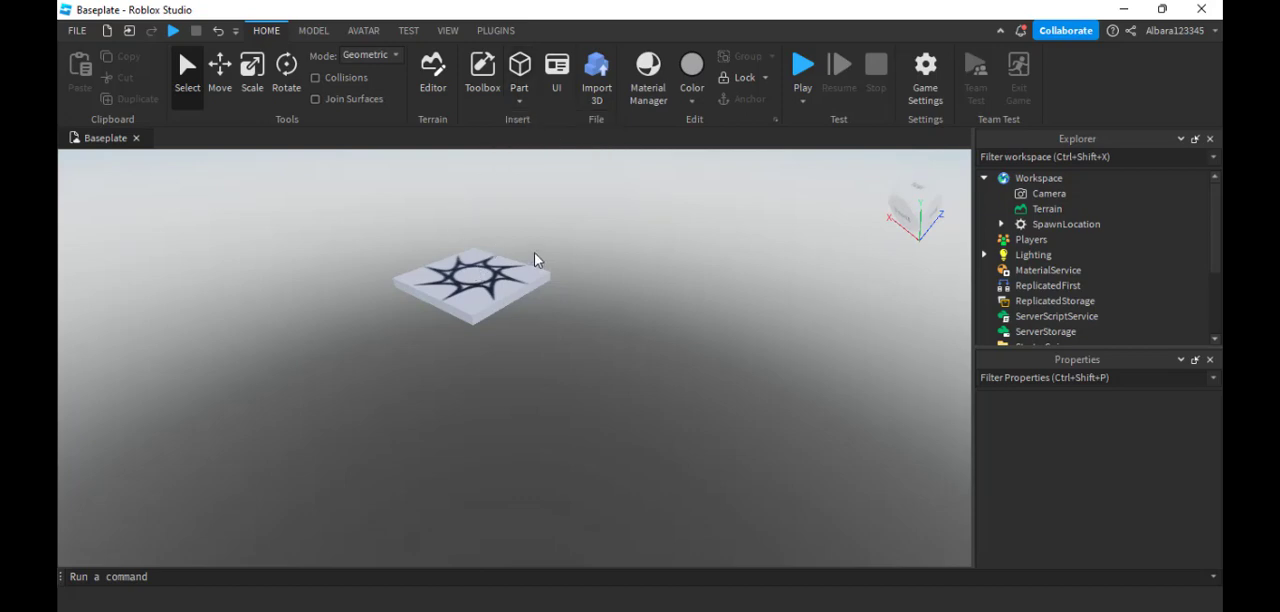
scroll(503, 229, "up", 5)
scroll(526, 234, "down", 4)
scroll(514, 234, "up", 2)
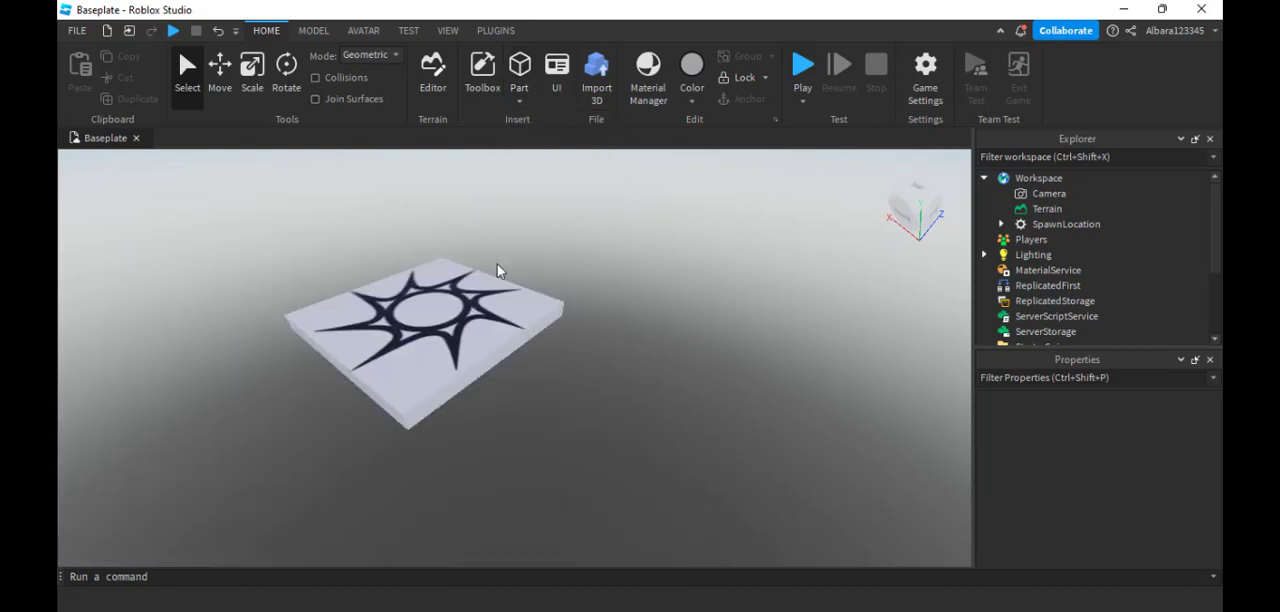
right_click_drag(497, 264, 497, 268)
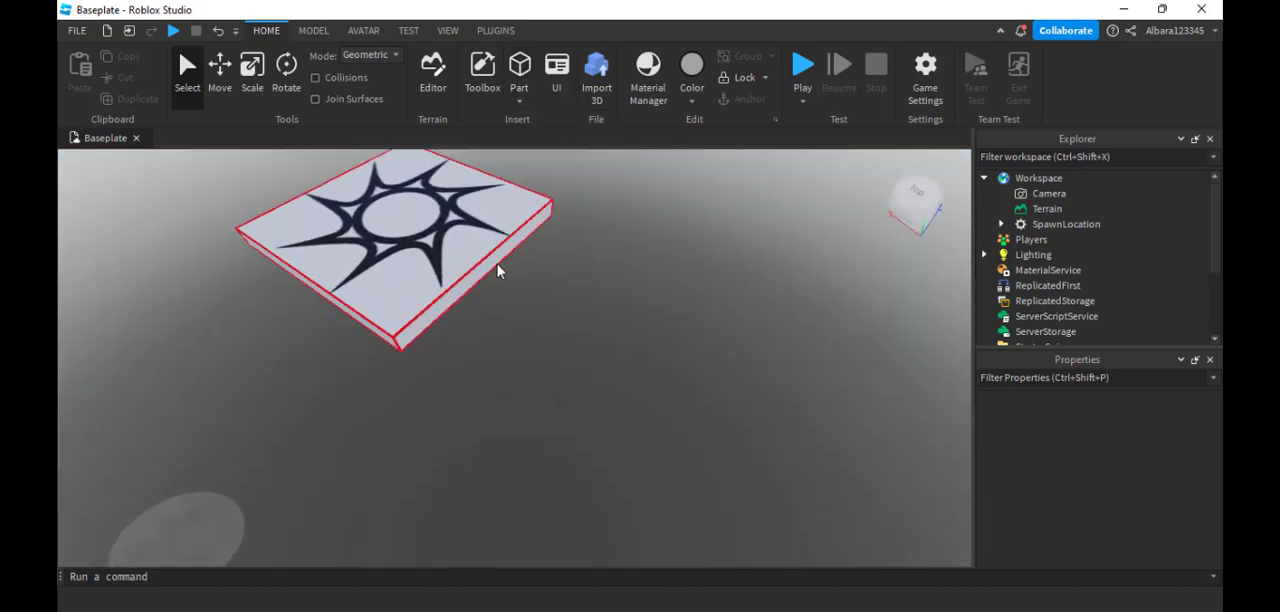
scroll(436, 230, "up", 5)
scroll(435, 230, "down", 6)
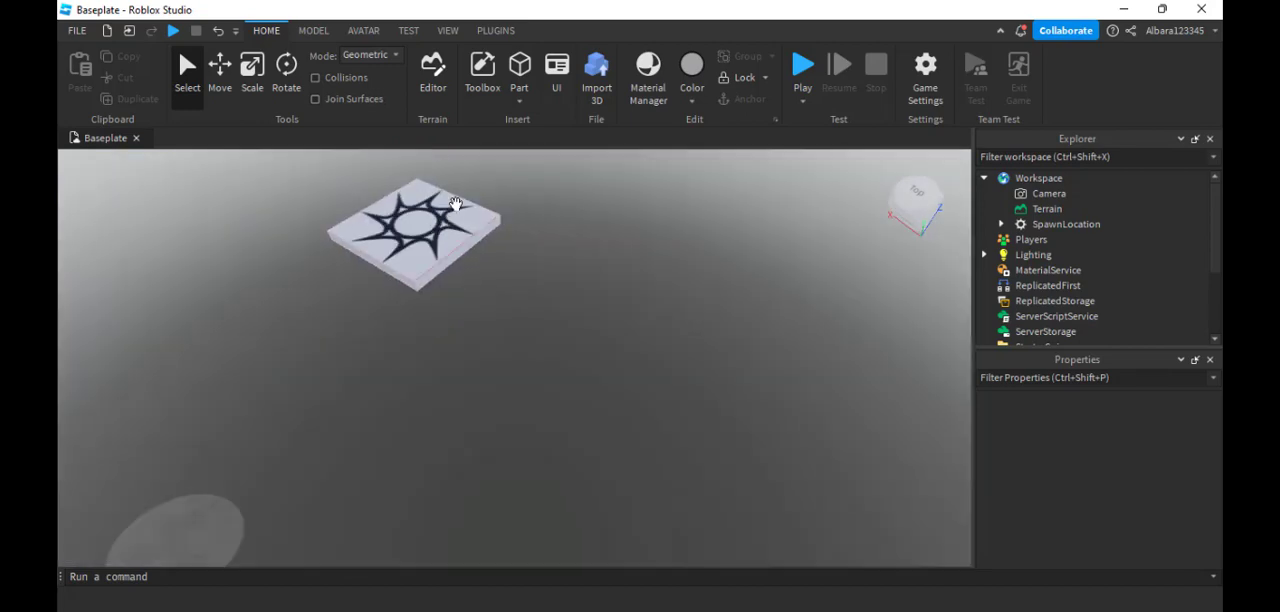
left_click(520, 70)
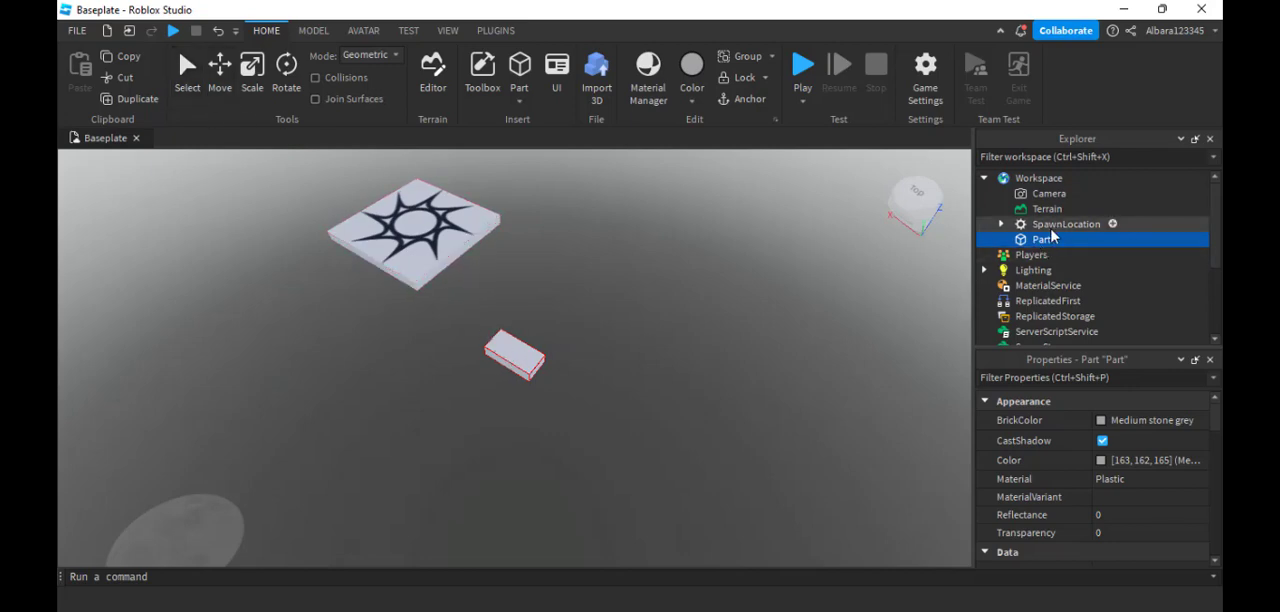
- Move the new part next to the near edge of the spawn location
left_click(220, 78)
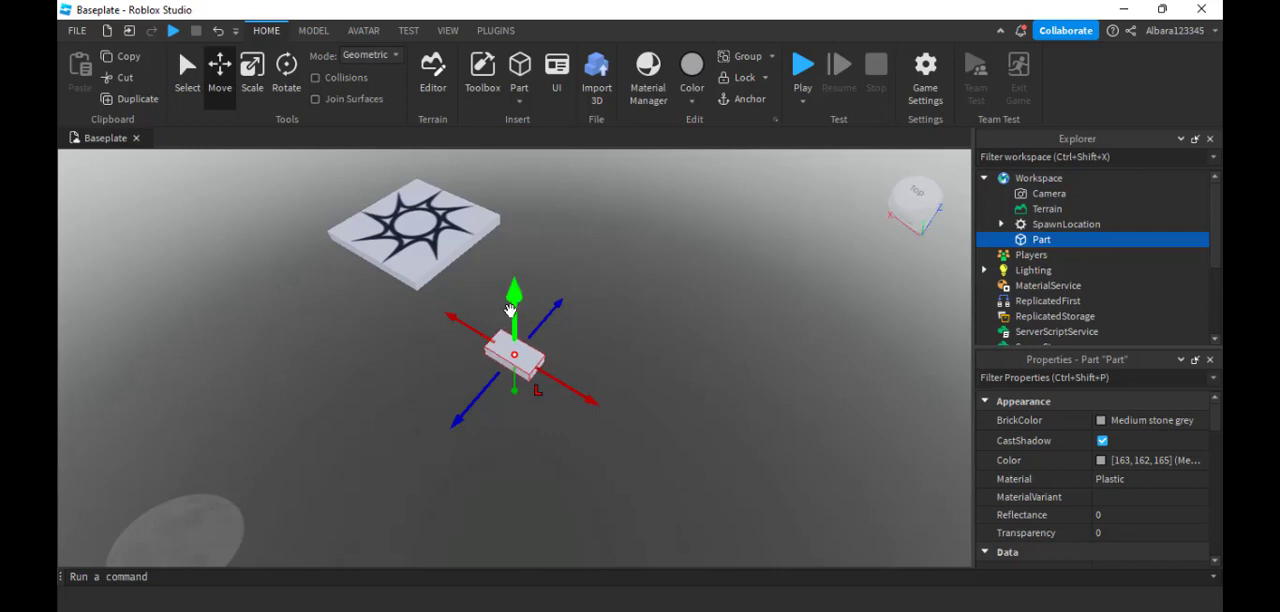
left_click_drag(450, 316, 530, 258)
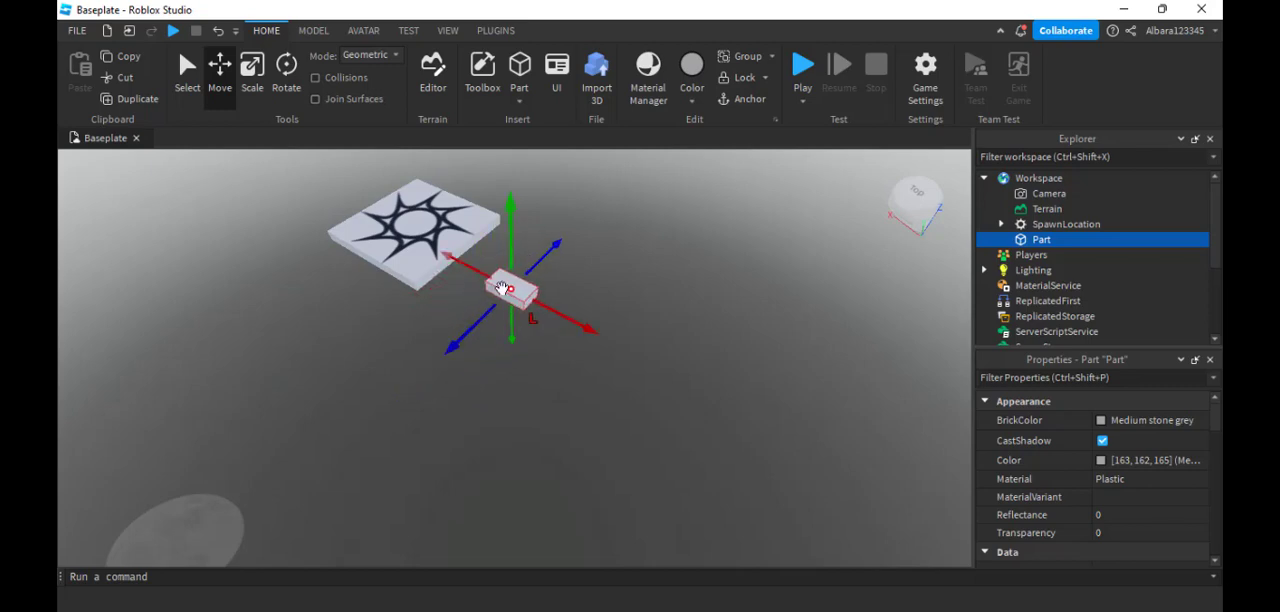
left_click_drag(450, 258, 521, 254)
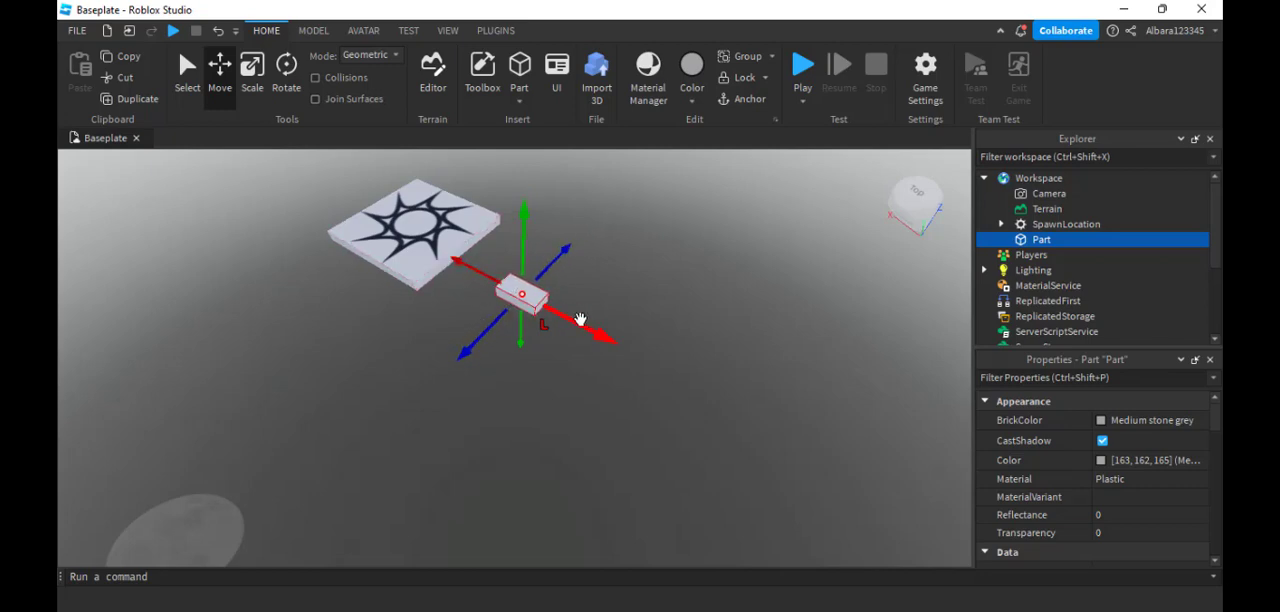
left_click_drag(470, 280, 464, 266)
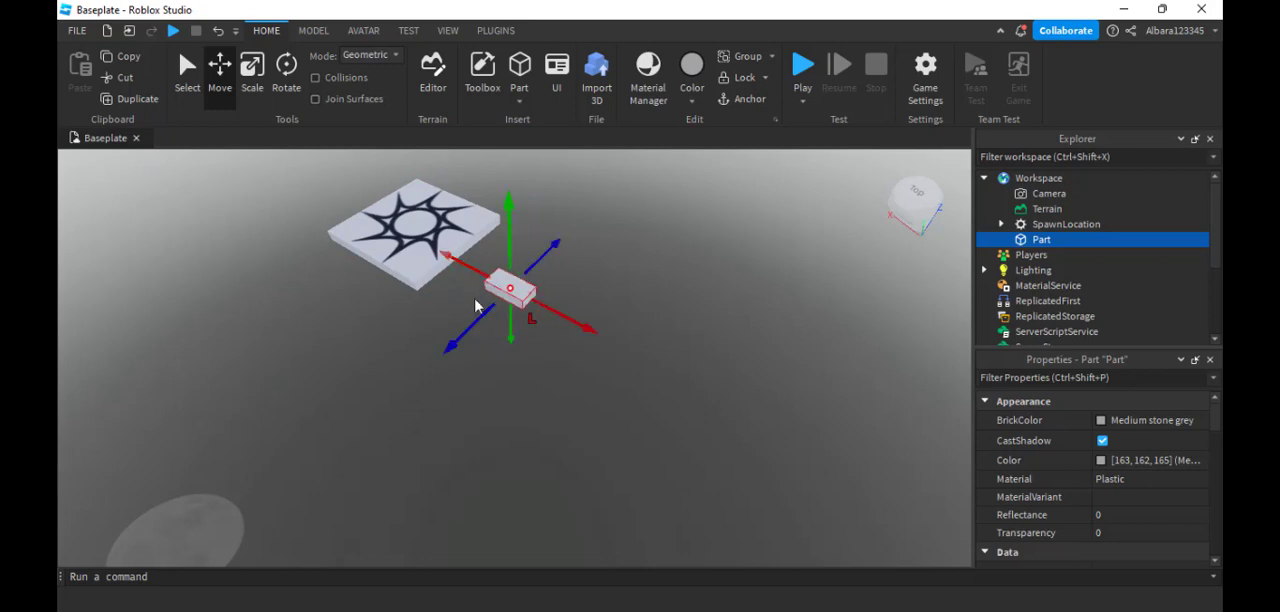
- Scale the part outward at both ends along its blue axis into a long platform beside the spawn location
left_click(250, 92)
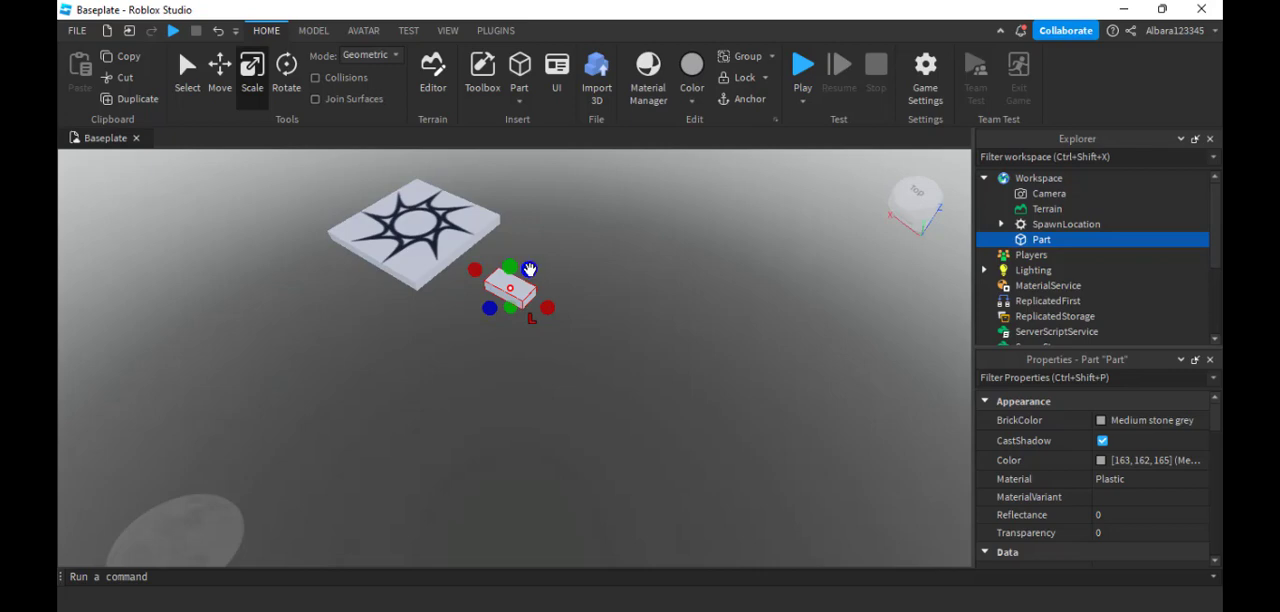
left_click_drag(528, 268, 562, 236)
left_click_drag(490, 306, 457, 340)
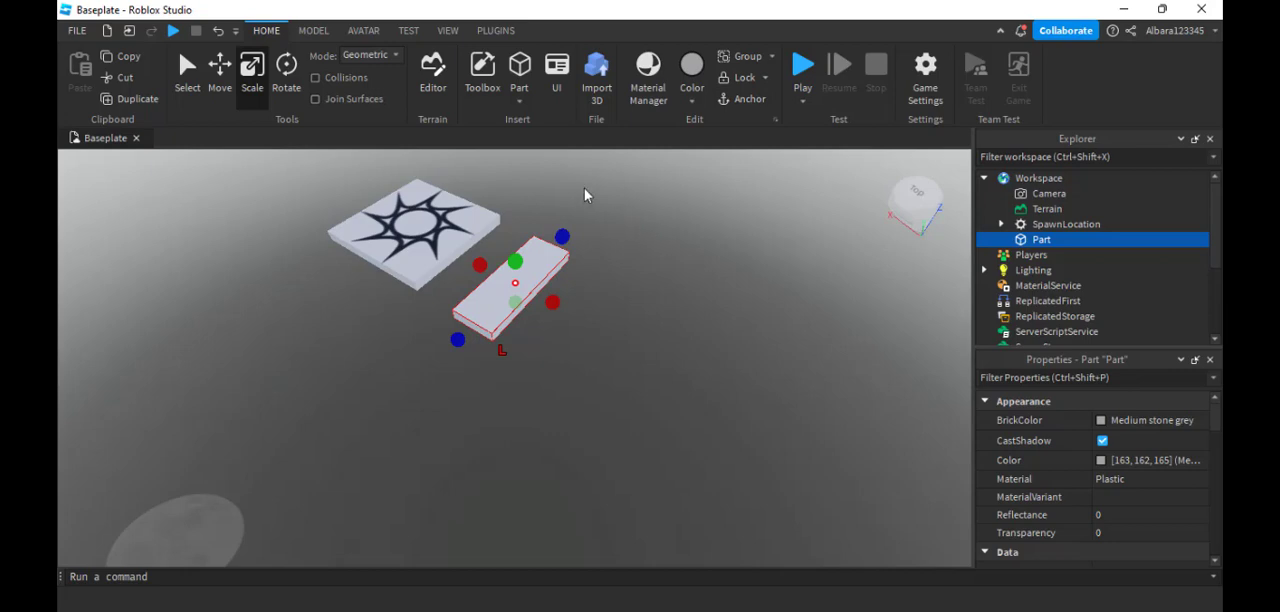
- Color the platform part Really blue and deselect it
left_click(697, 96)
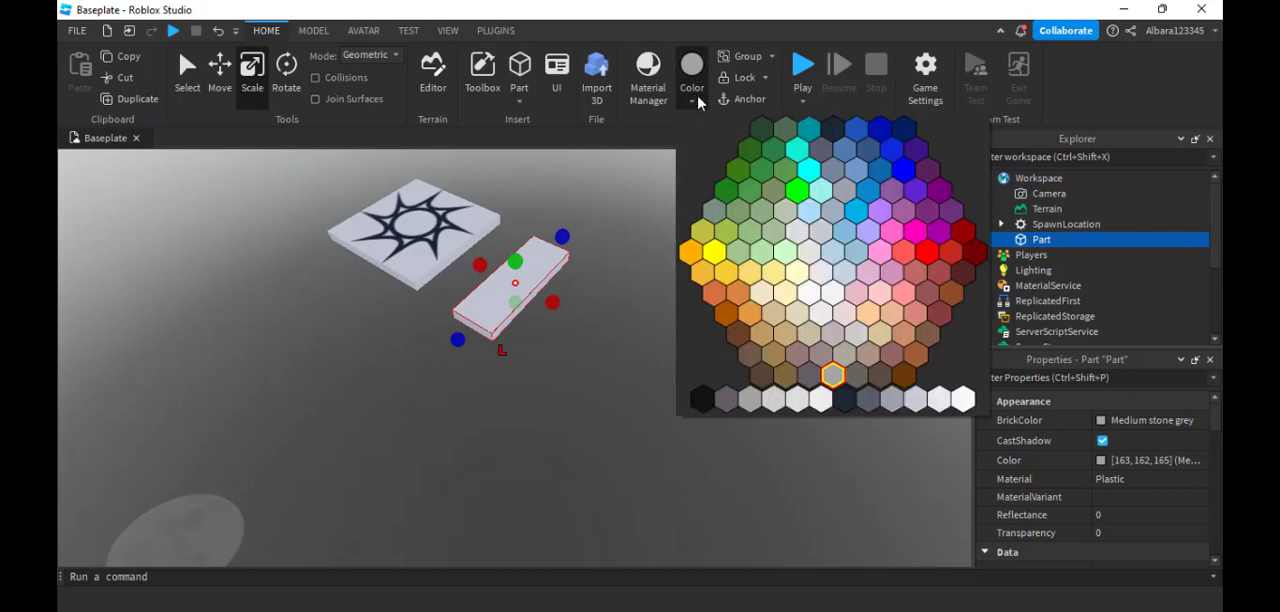
left_click(905, 172)
left_click(654, 363)
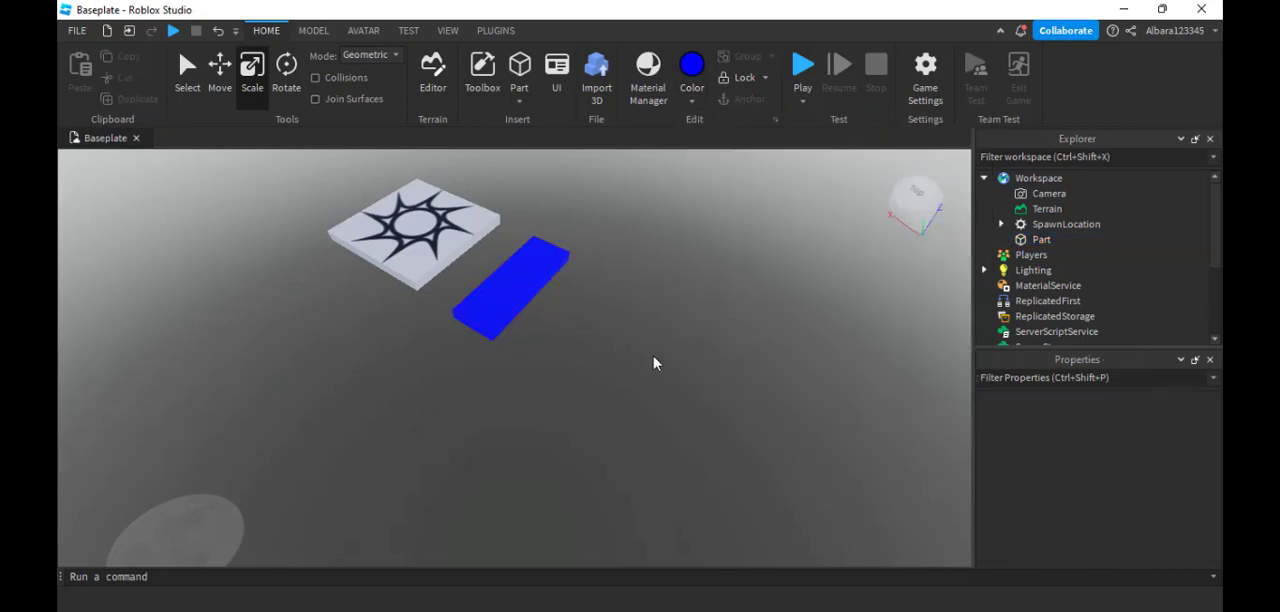
- Try rotating the blue platform part around its blue rotation ring
left_click(548, 276)
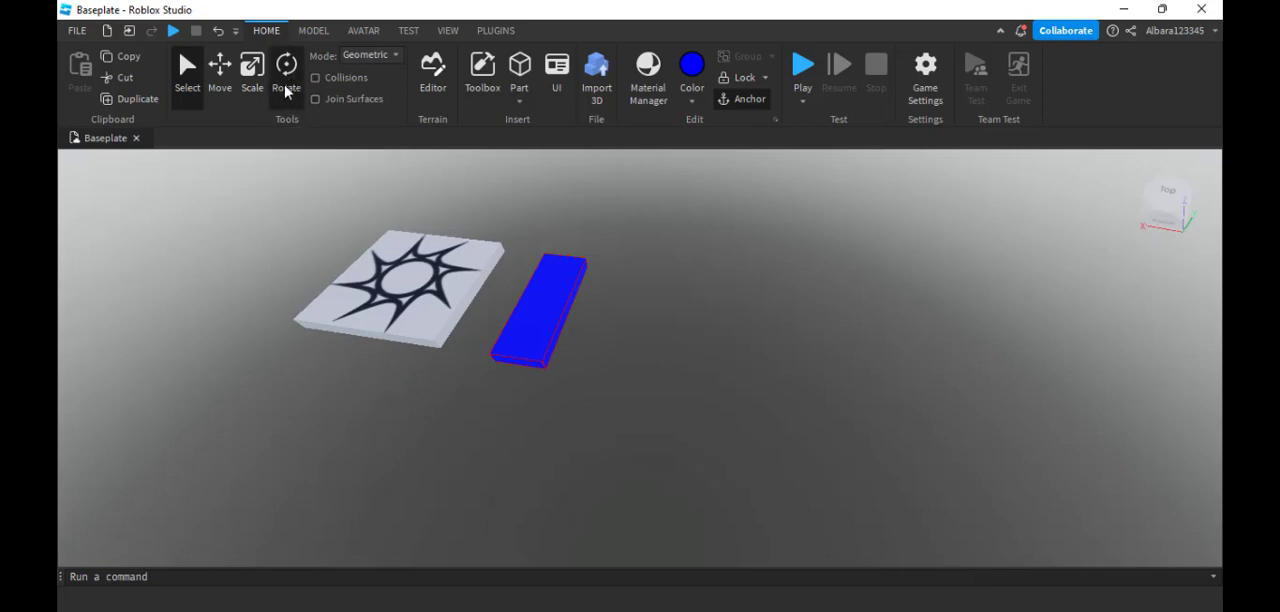
left_click(286, 78)
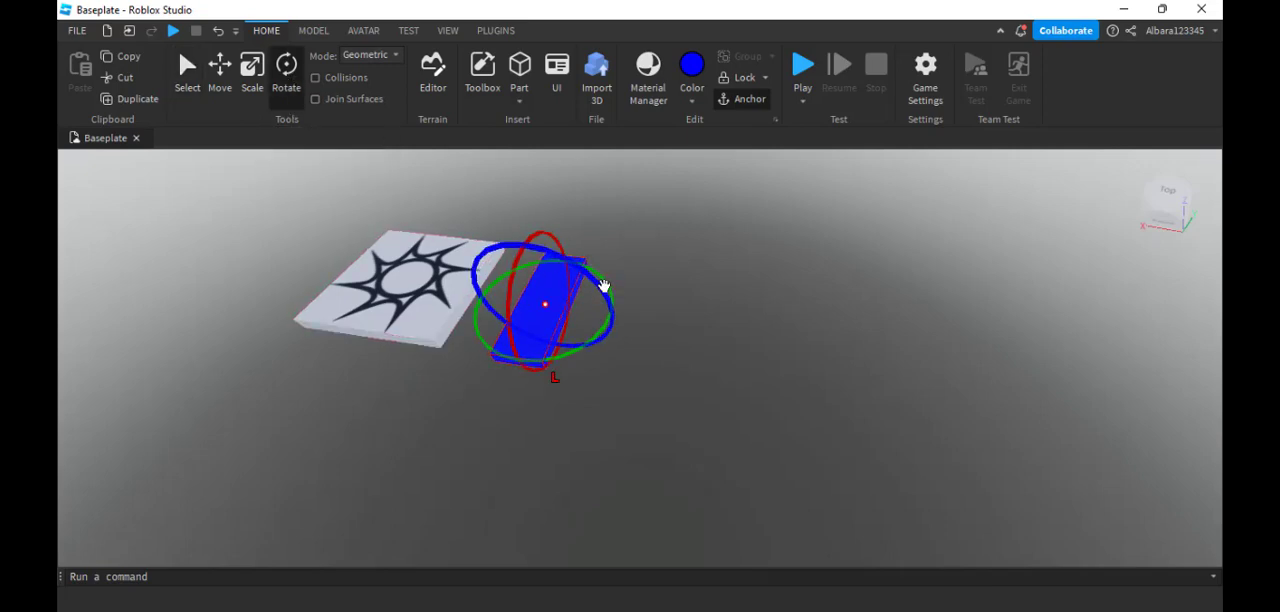
left_click_drag(607, 285, 525, 245)
left_click(688, 355)
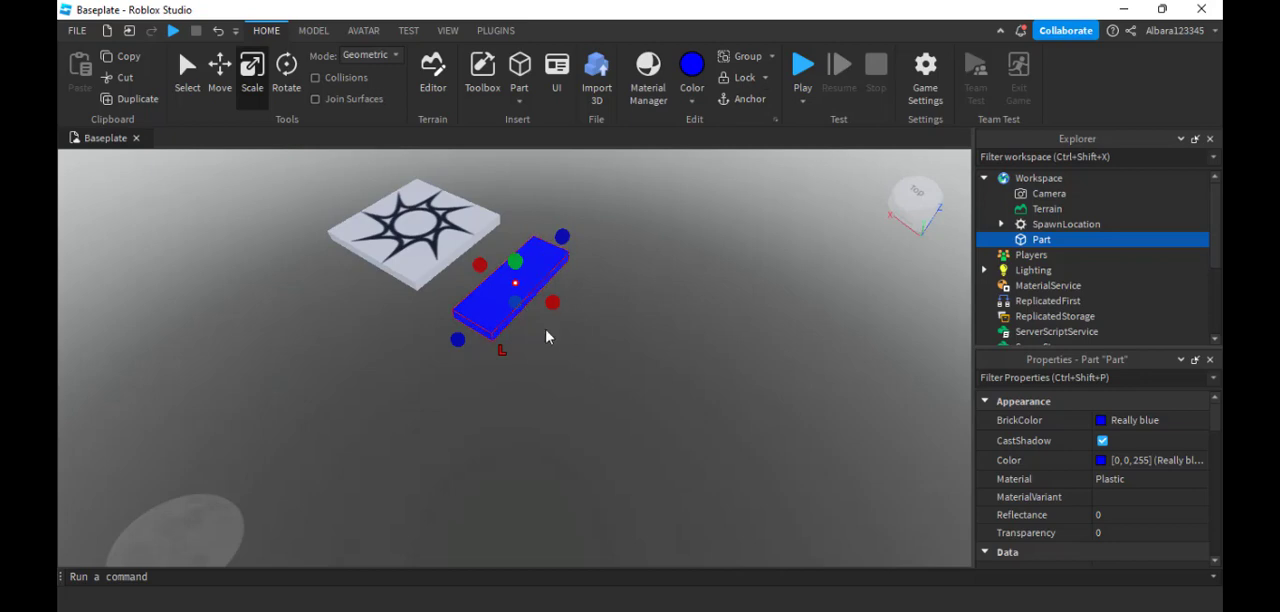
- Anchor the blue part and playtest the place by walking and jumping with the character
left_click(744, 101)
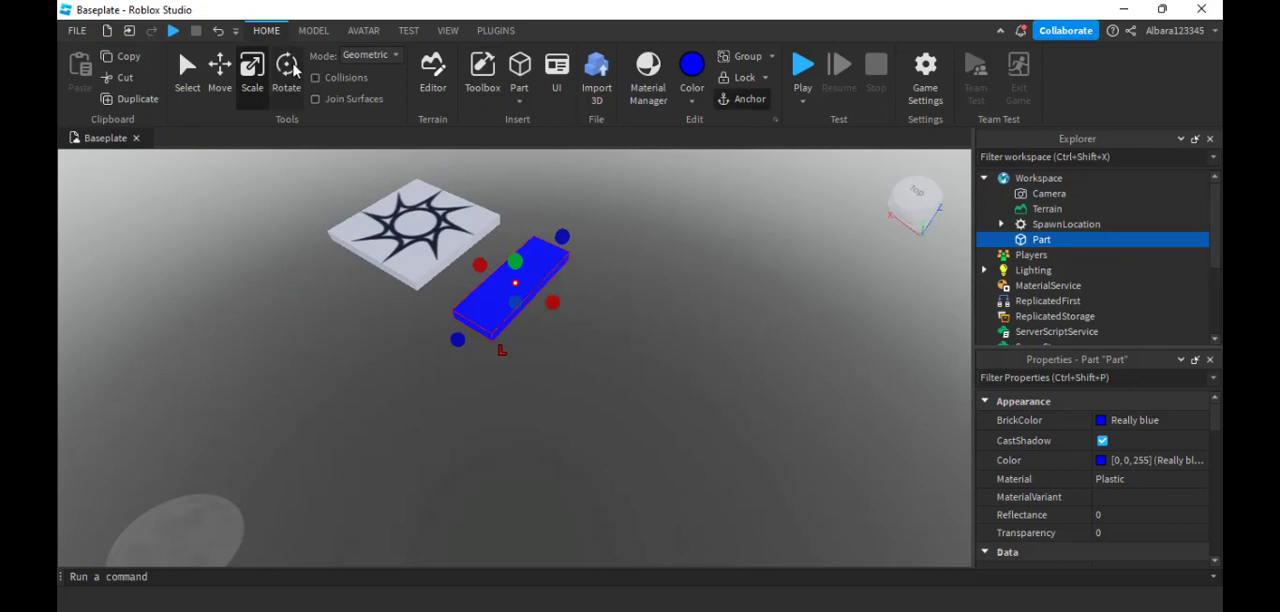
left_click(174, 33)
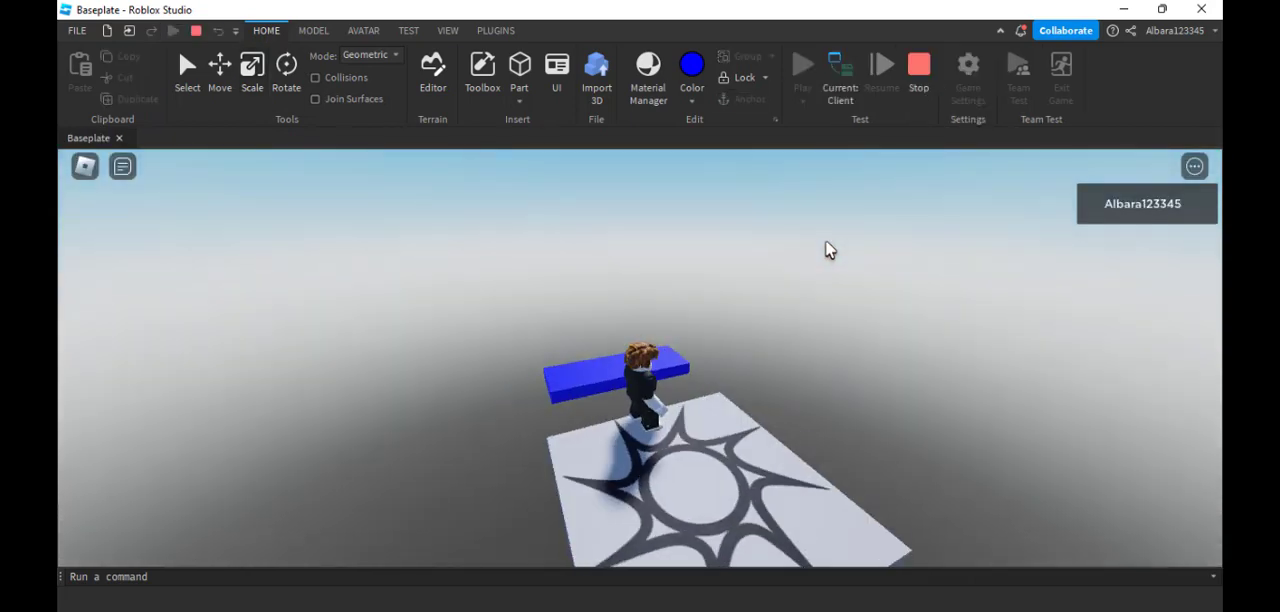
right_click_drag(827, 243, 868, 257)
key("w")
key("space")
key("s")
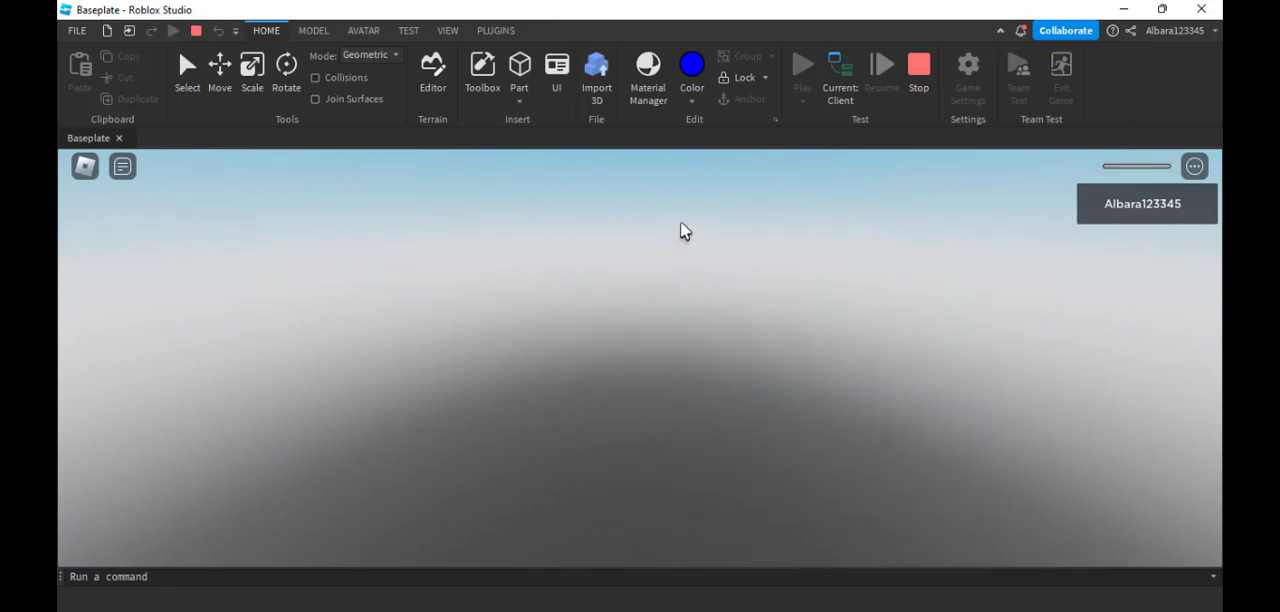
left_click(930, 74)
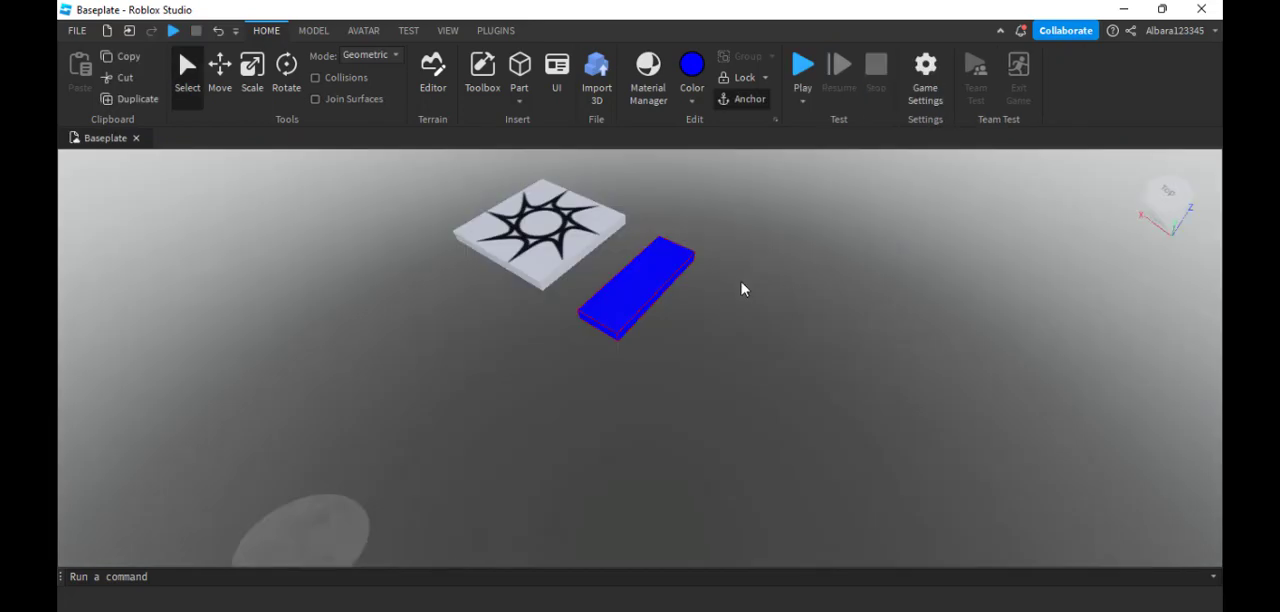
mouse_move(742, 279)
right_mouse_down()
mouse_move(762, 271)
mouse_move(742, 275)
right_mouse_up()
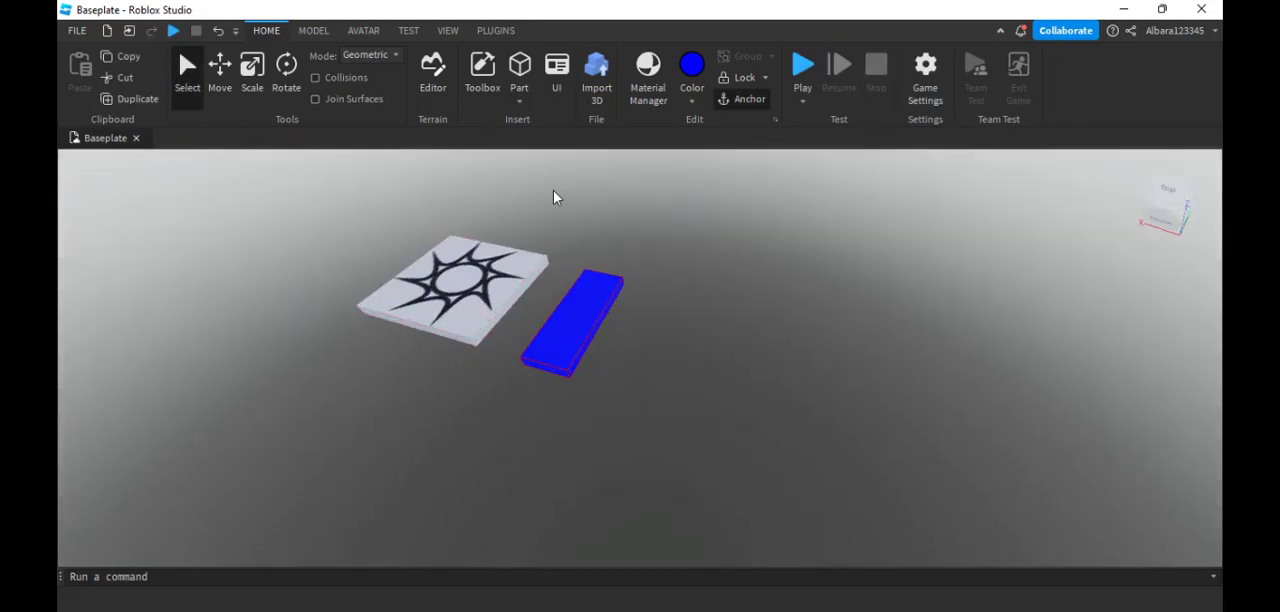
right_click_drag(551, 194, 487, 190)
scroll(546, 197, "down", 4)
scroll(546, 197, "up", 3)
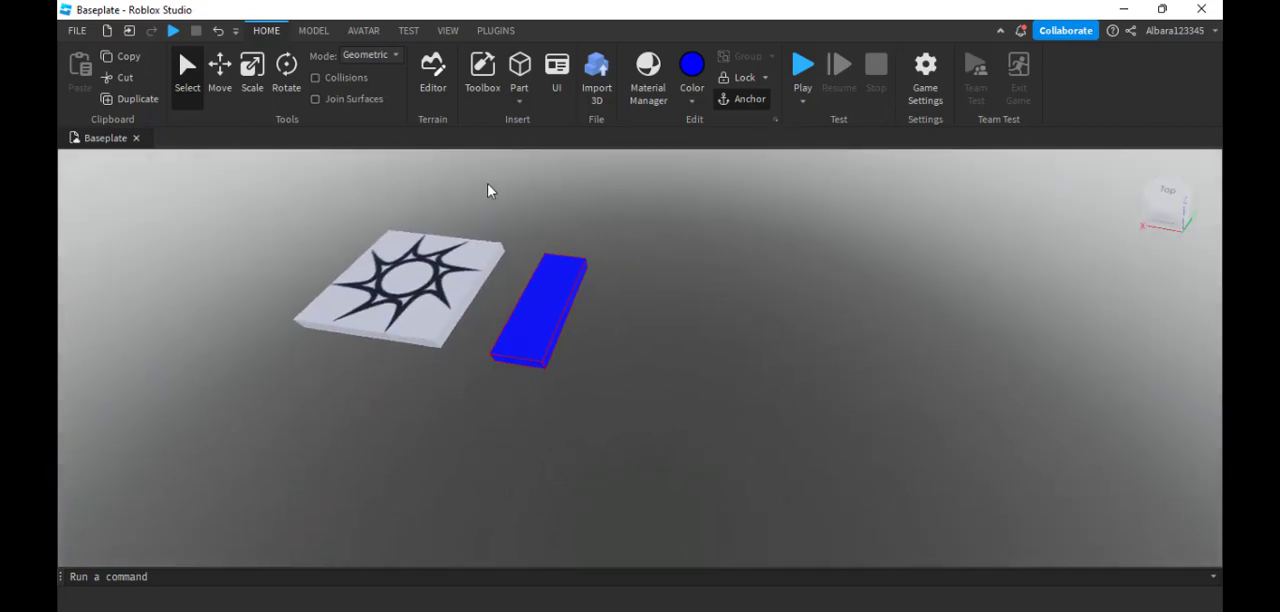